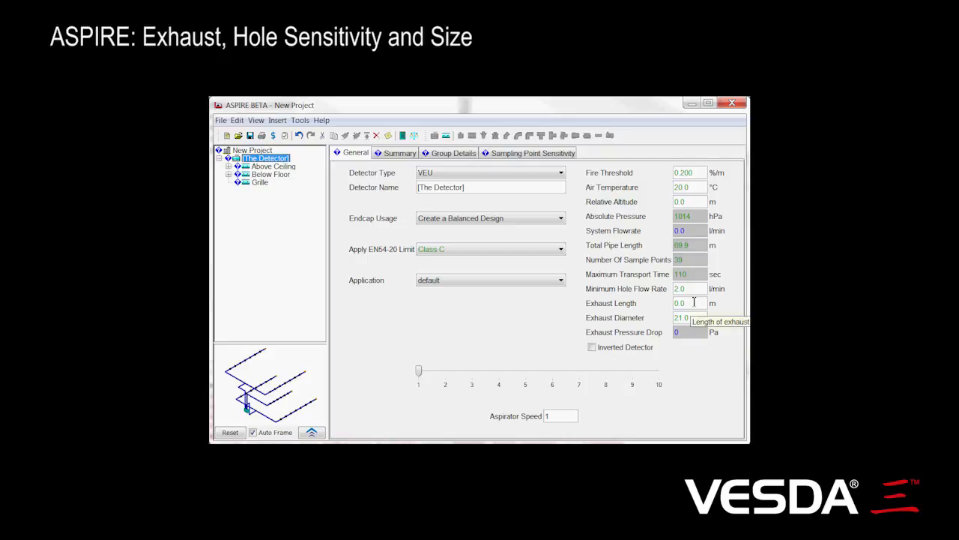
Set the exhaust length to 4.0 m and calculate the pipe network design
double_click(682, 303)
text(4.0)
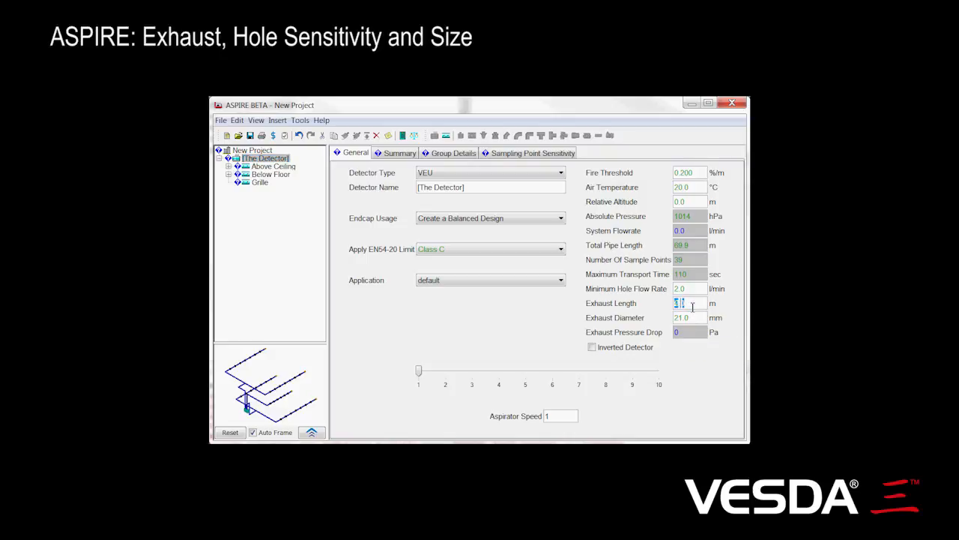
key(Tab)
click(409, 136)
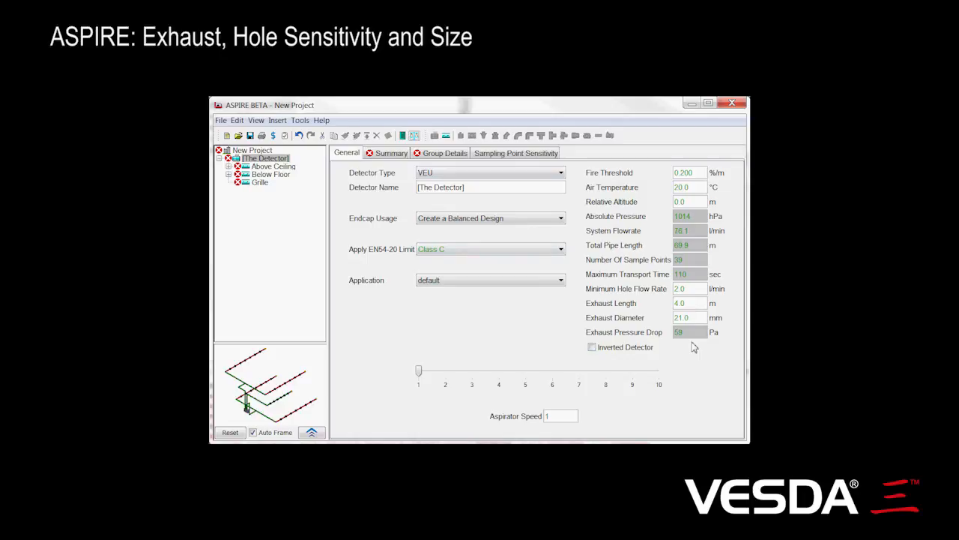
Raise the aspirator speed from 1 to 10 with the slider
click(419, 371)
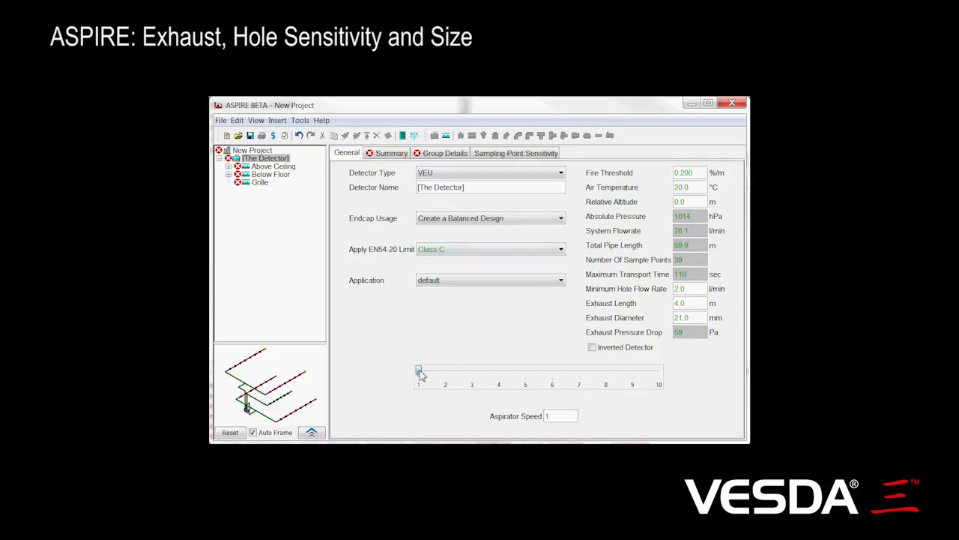
drag(419, 372, 660, 375)
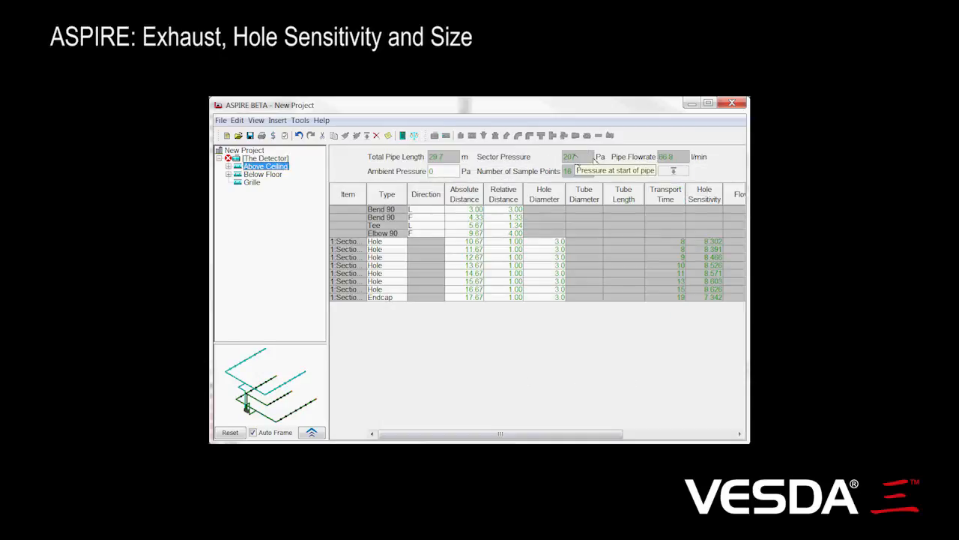
Review the Below Floor (208 Pa) and Grille (224 Pa) pipe tables, then return to detector settings
click(268, 175)
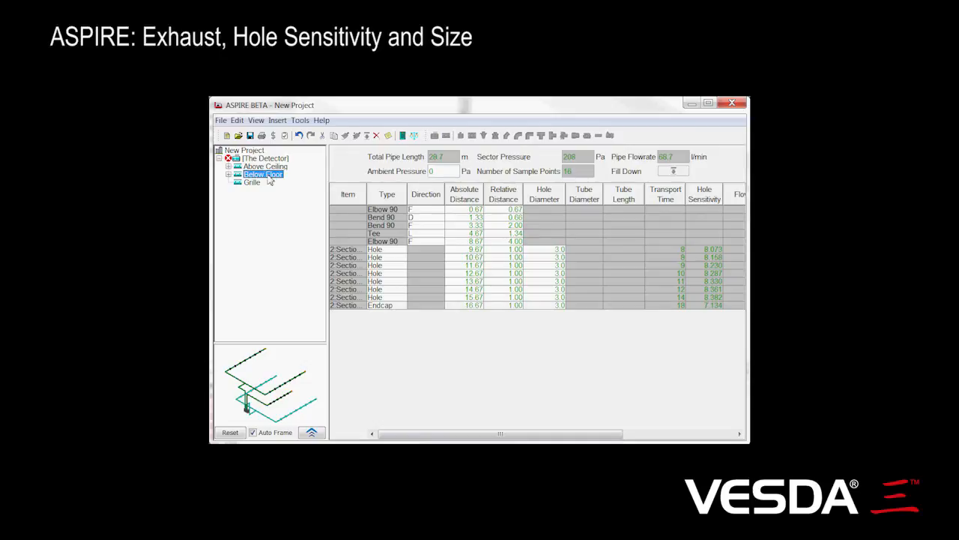
click(252, 182)
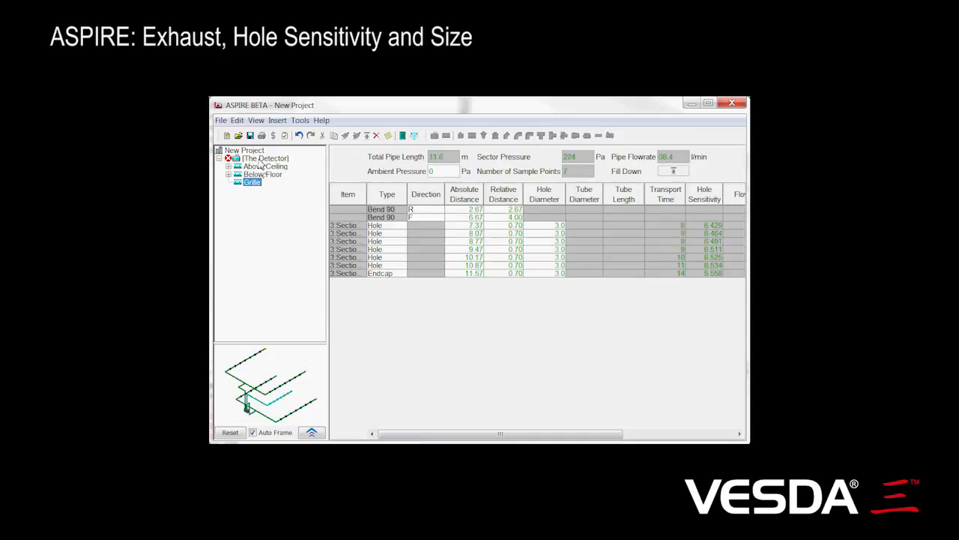
click(263, 159)
click(252, 182)
click(263, 159)
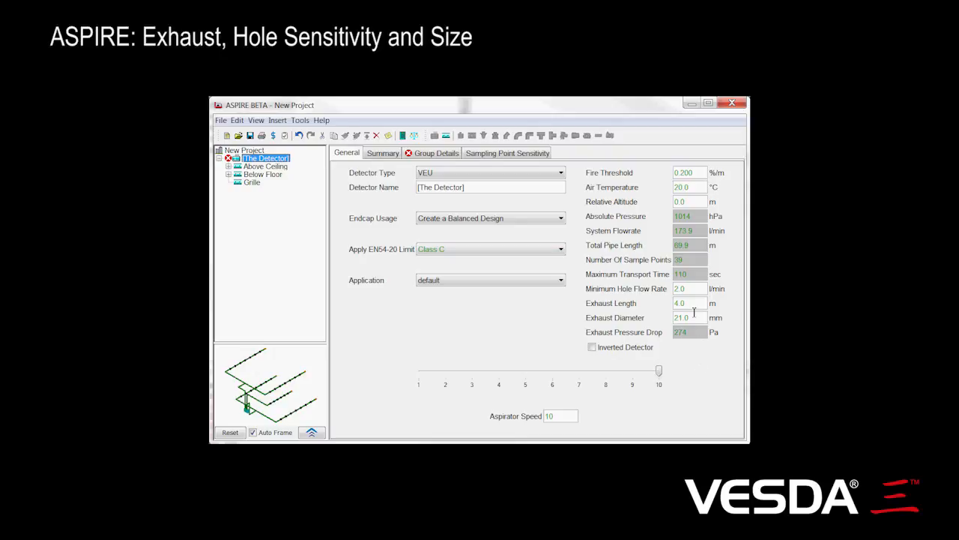
Shorten the exhaust length to 2.0 m, lowering the exhaust pressure drop to 157 Pa
double_click(681, 302)
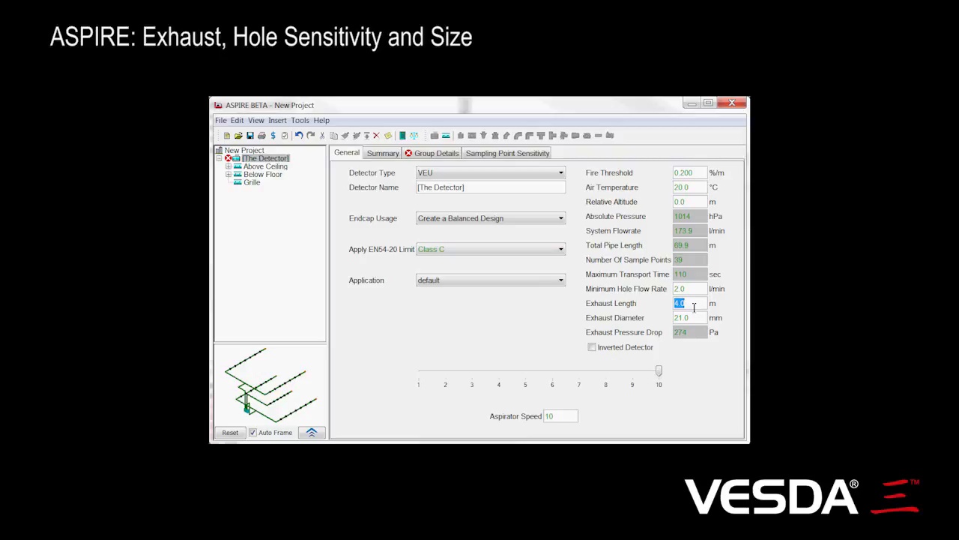
text(2)
key(Tab)
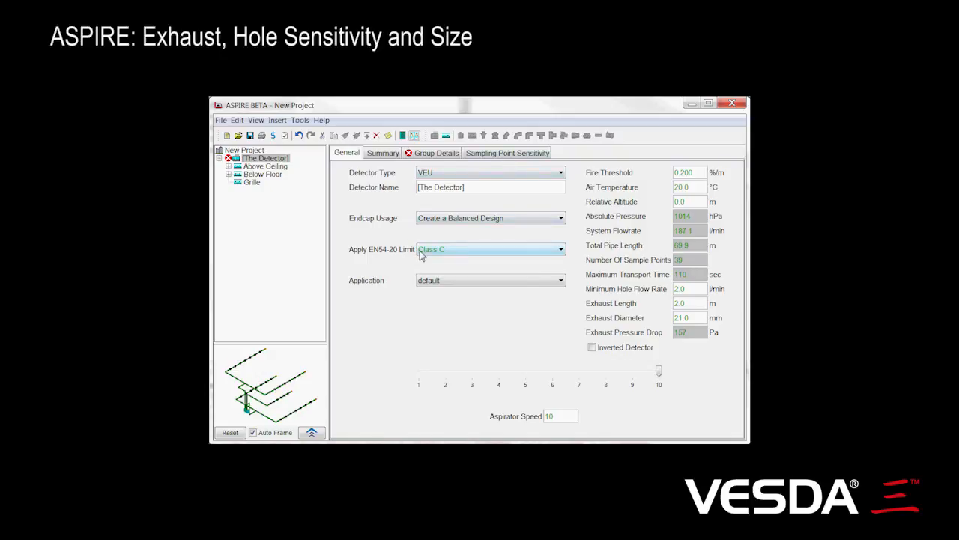
Set the EN54-20 limit to Class B, cutting maximum transport time to 85 s
click(519, 153)
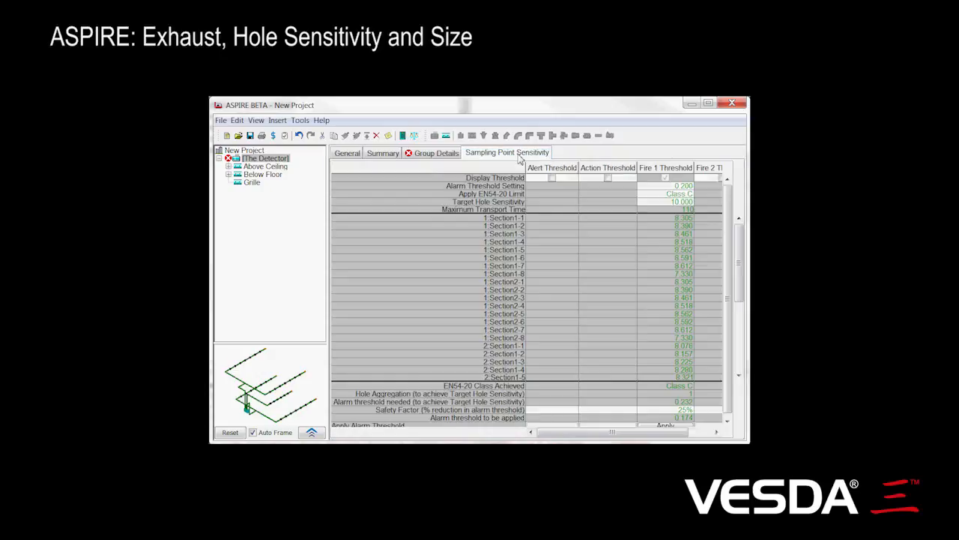
click(520, 153)
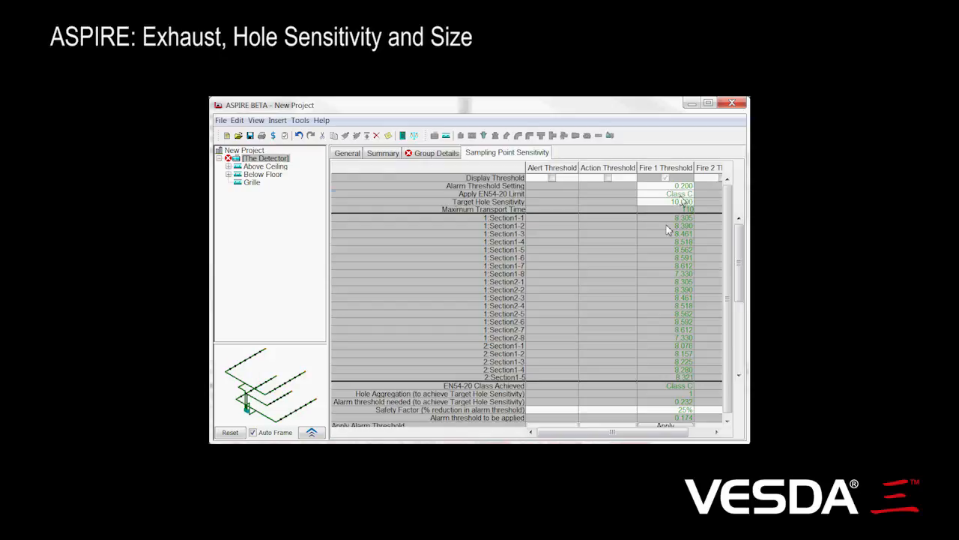
click(678, 193)
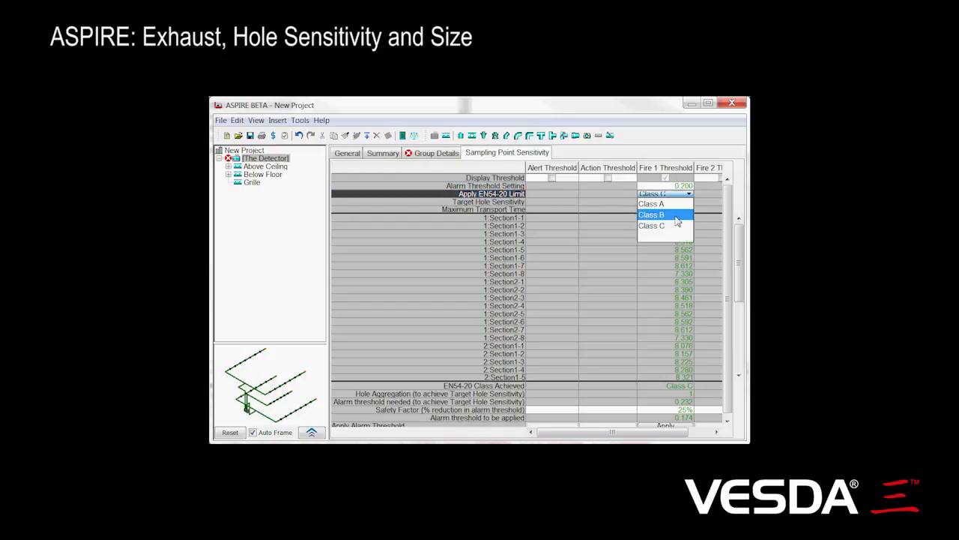
click(663, 215)
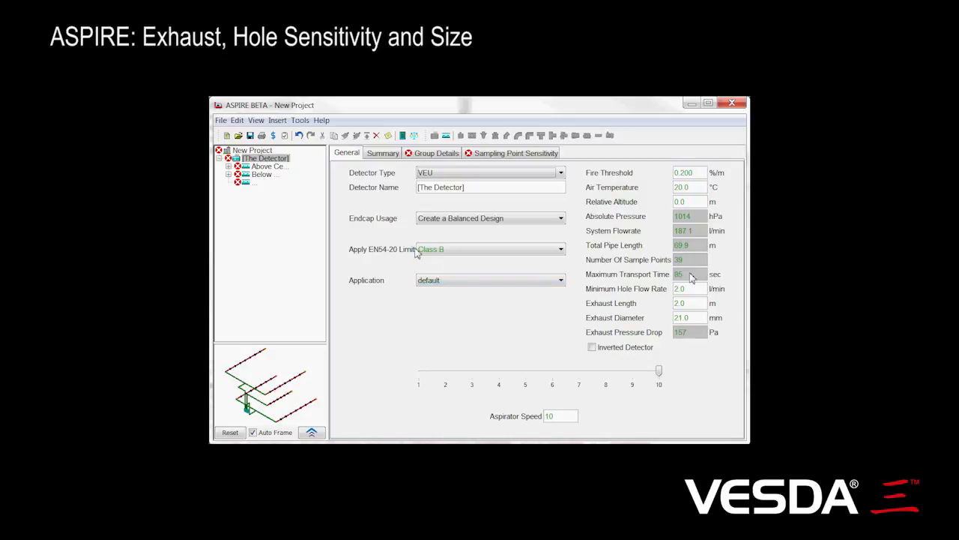
Clear the EN54-20 class and set the maximum transport time to 100 s
click(484, 249)
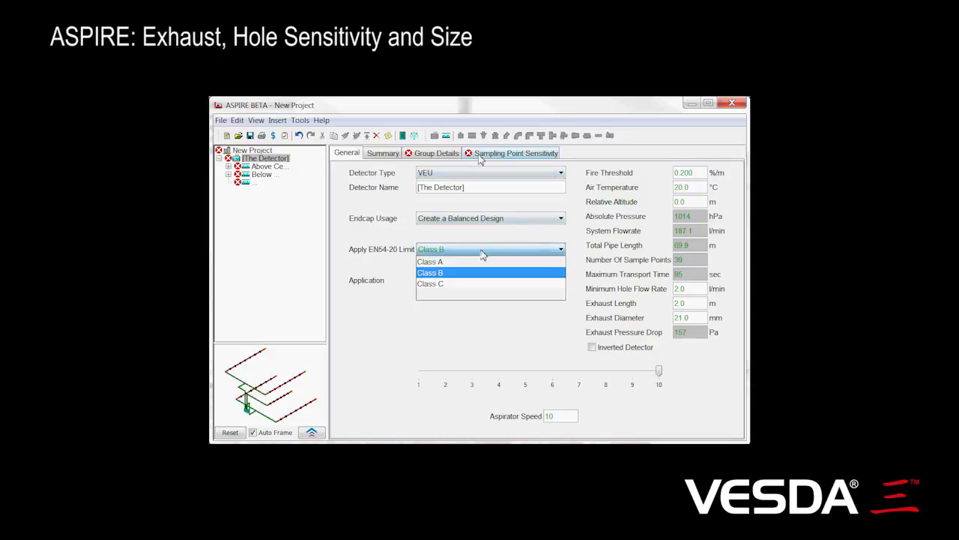
click(443, 292)
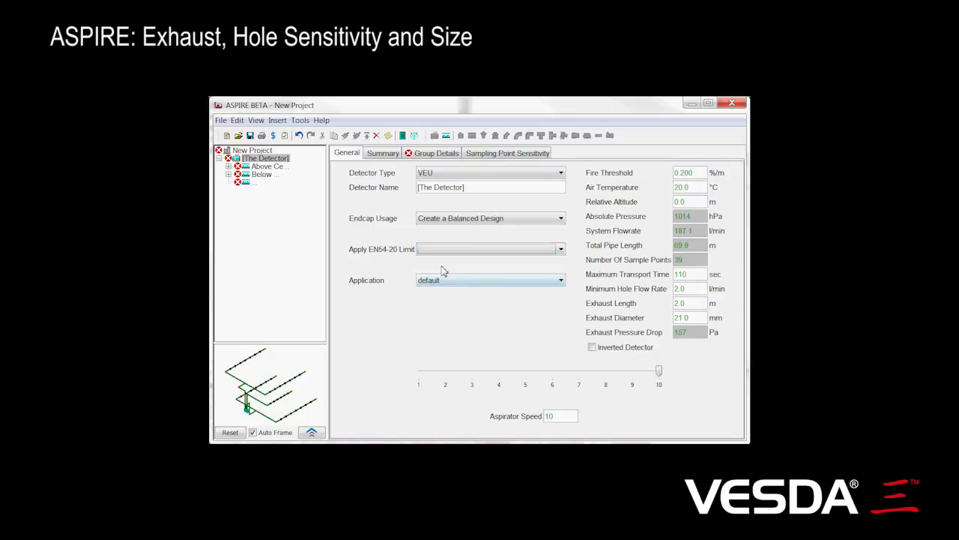
double_click(682, 274)
text(100)
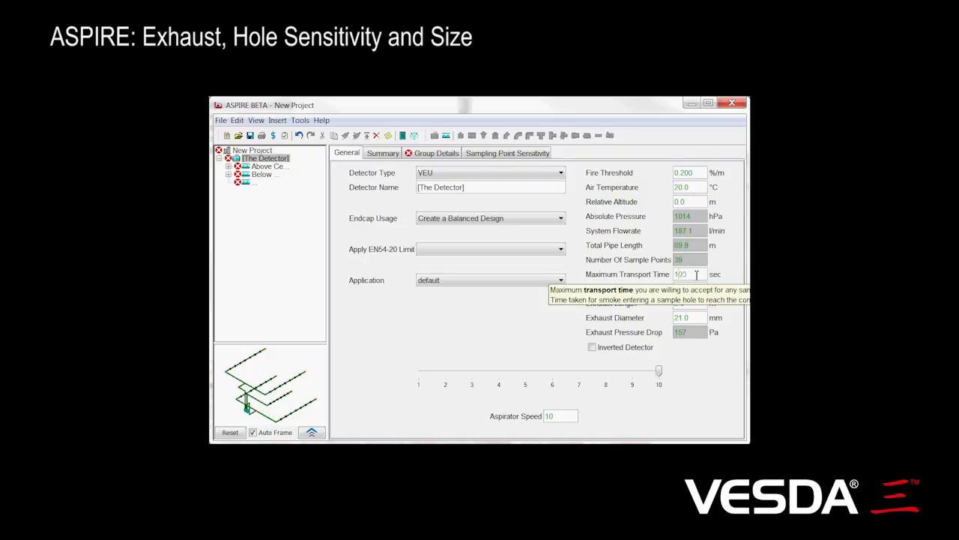
key(Tab)
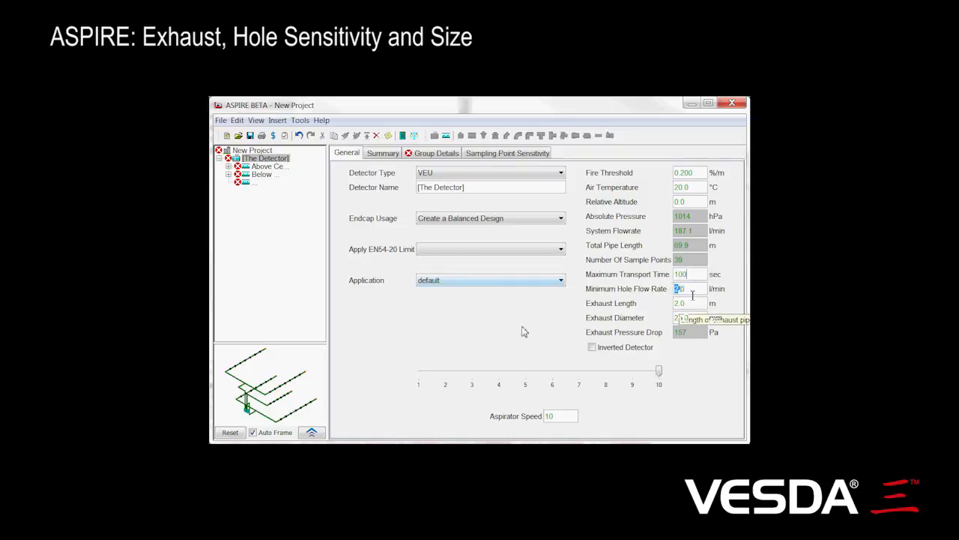
click(497, 153)
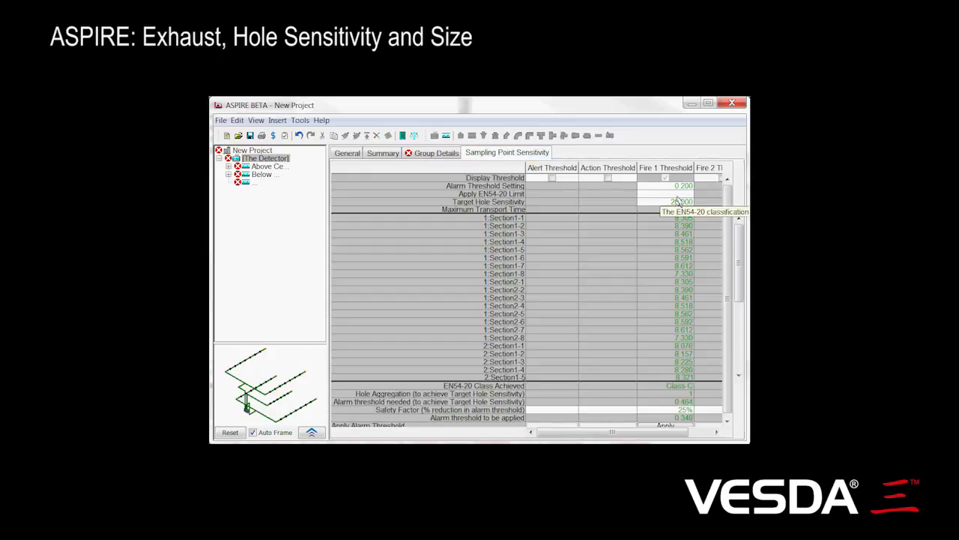
Set the Fire 1 threshold EN54-20 limit to Class B, then Class C so all points pass
click(688, 194)
click(688, 193)
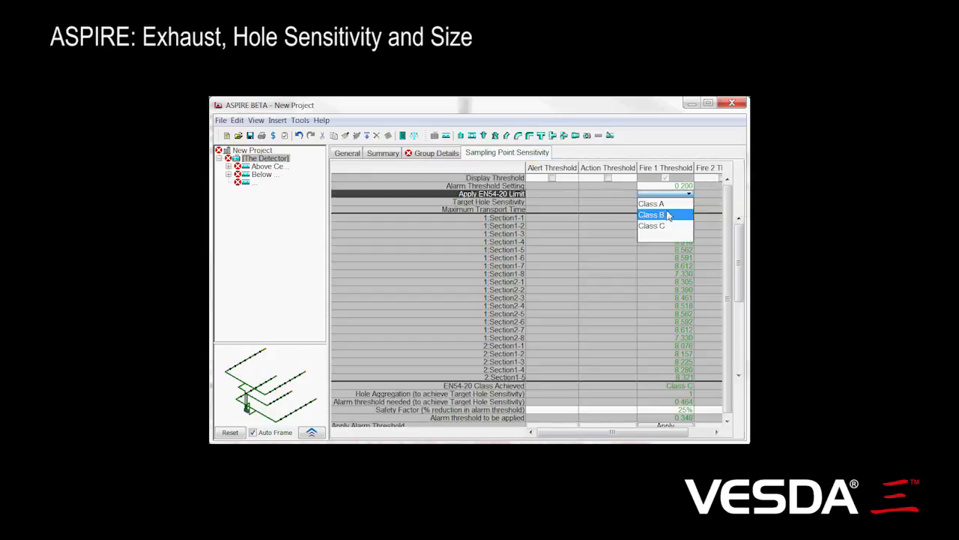
click(668, 215)
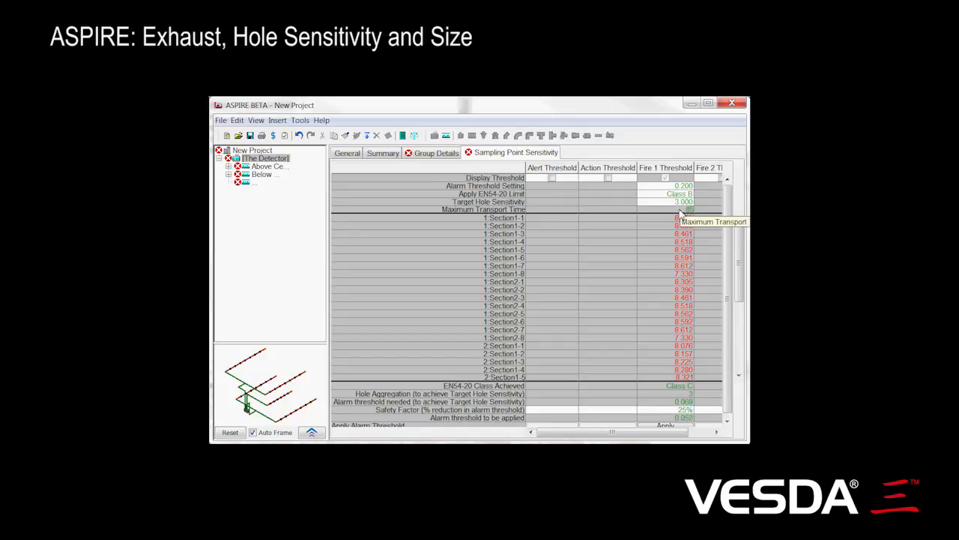
click(679, 194)
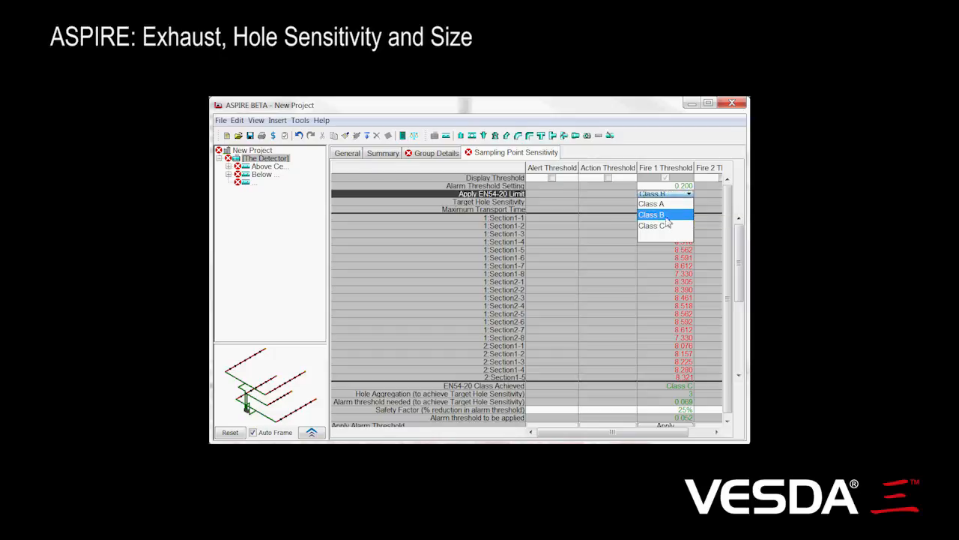
click(665, 226)
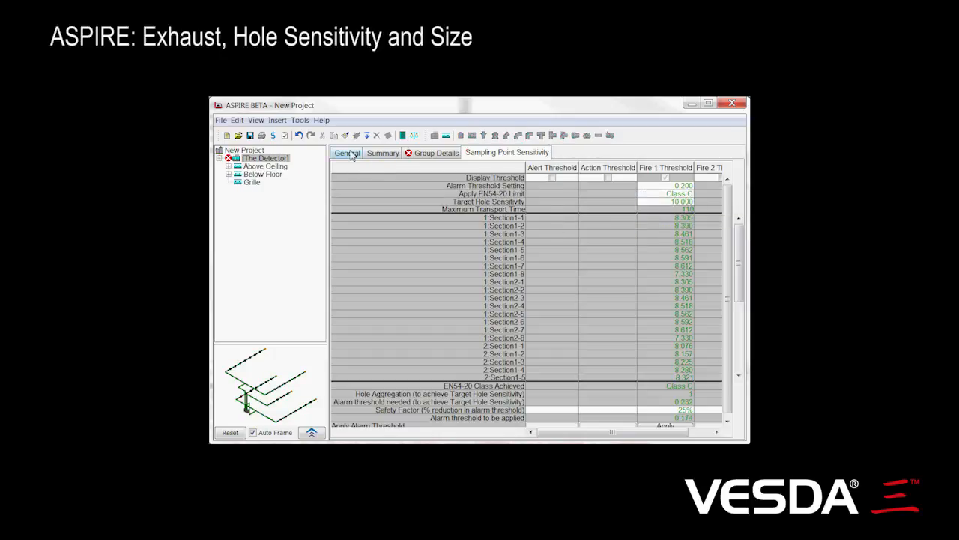
Append 6.5 mm to the project's list of available hole sizes
click(244, 150)
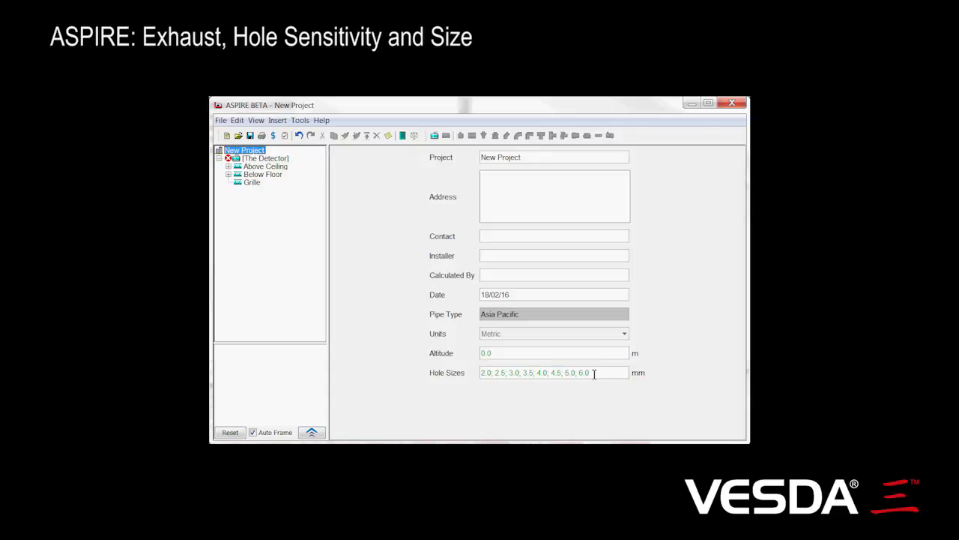
click(593, 373)
text(,6.5)
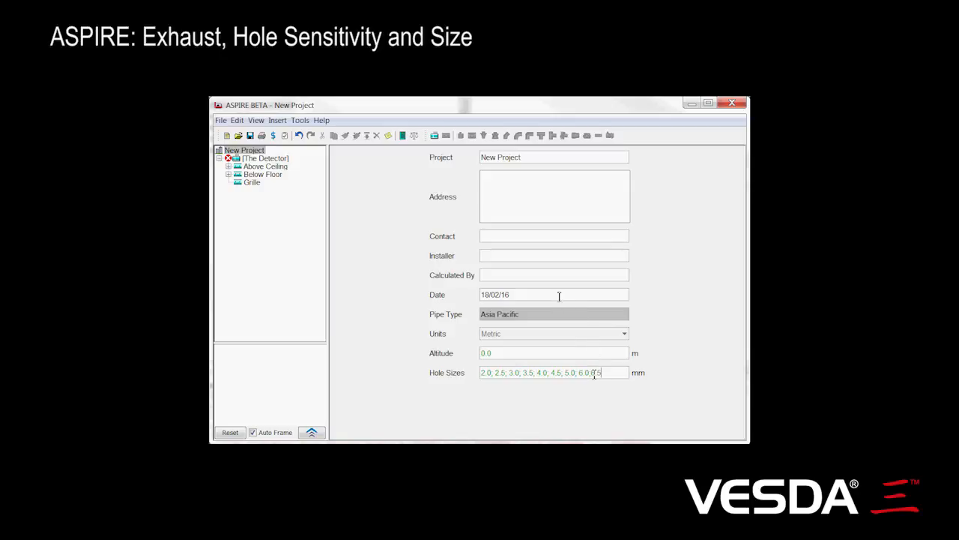
click(526, 353)
Give the third Above Ceiling hole a custom 5.5 mm diameter and add 5.5 to project sizes
click(264, 167)
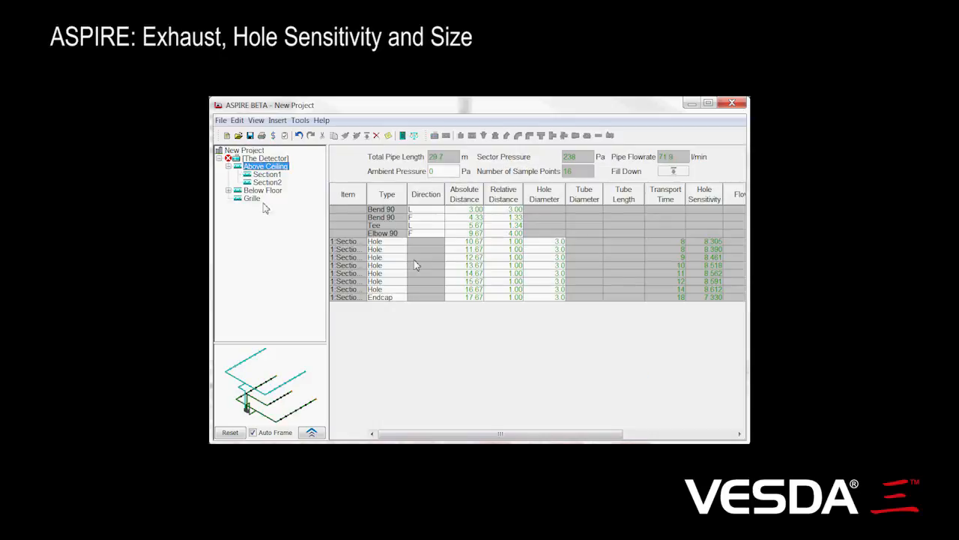
click(559, 257)
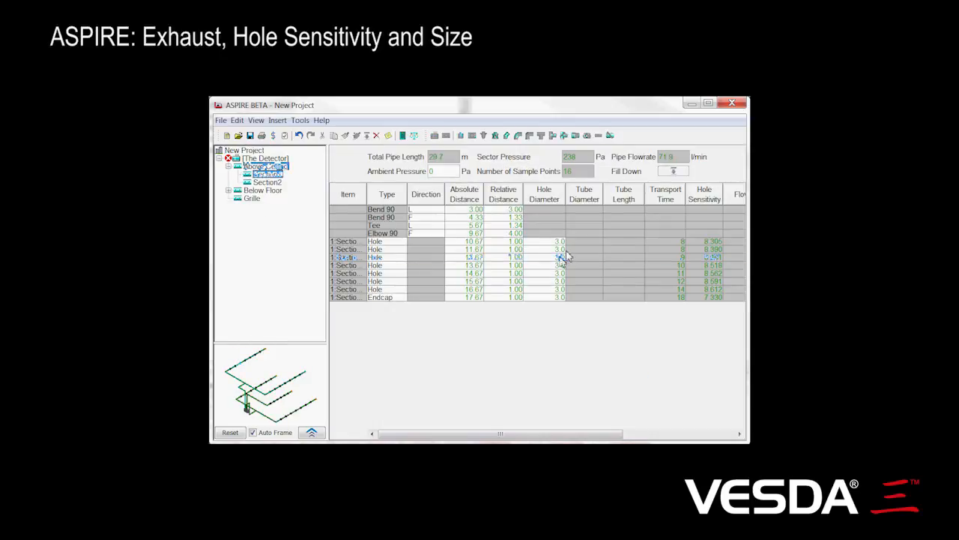
click(560, 258)
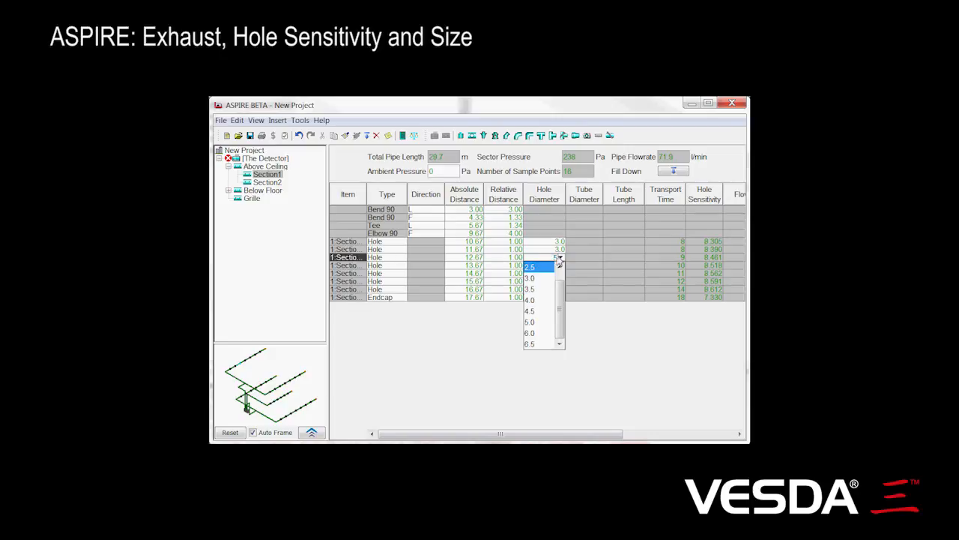
text(5.5)
key(Return)
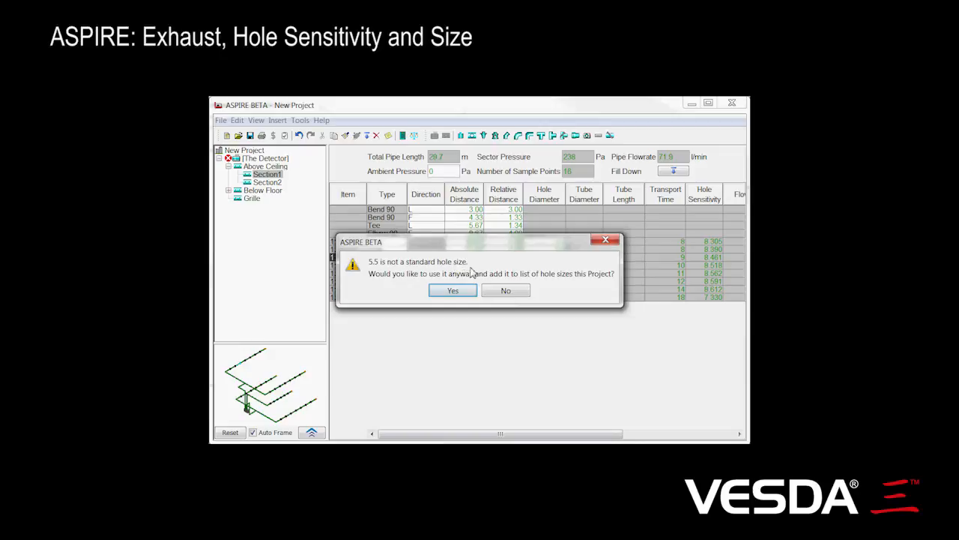
click(453, 291)
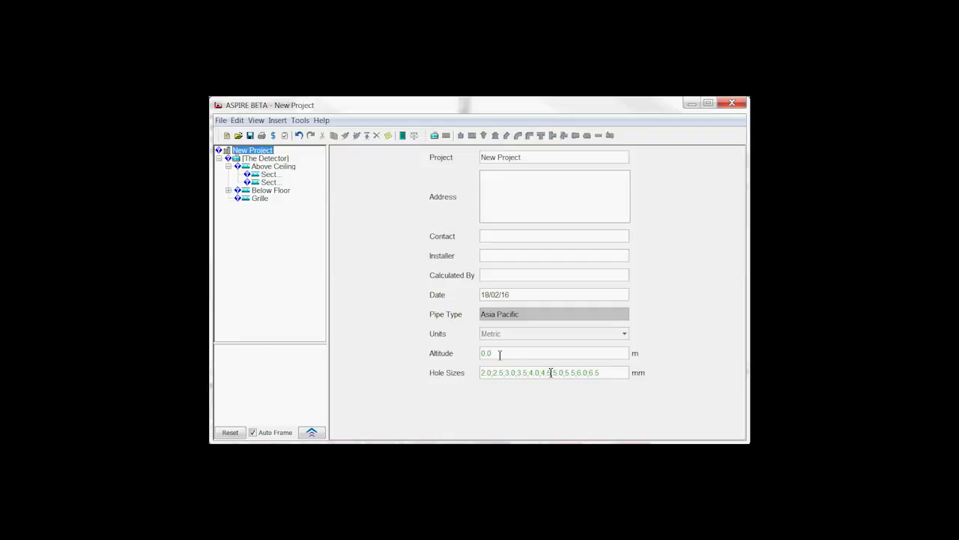
Delete the 2.5 mm entry from the project's hole sizes list
mouse_move(567, 372)
mouse_down()
mouse_move(481, 372)
mouse_move(555, 372)
mouse_up()
click(548, 373)
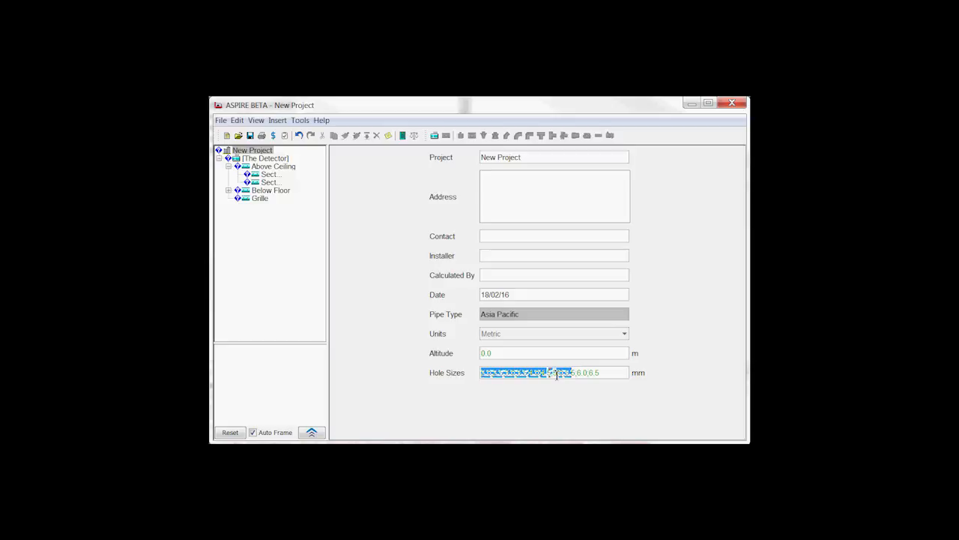
click(514, 375)
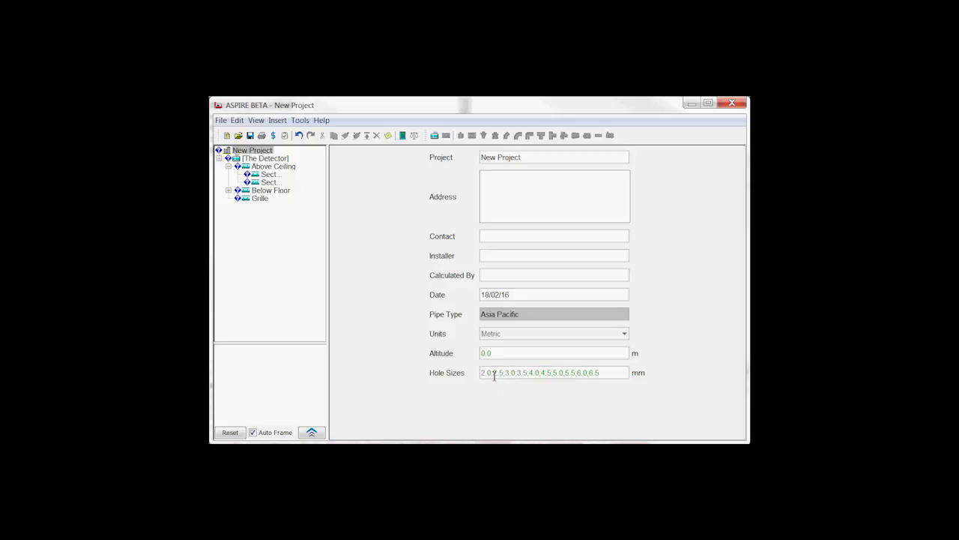
drag(492, 372, 508, 372)
key(Delete)
double_click(515, 354)
Attempt to delete 5.5 and 6.0 mm, acknowledging the warning that 5.5 is still in use
double_click(554, 373)
click(555, 373)
double_click(554, 374)
drag(555, 373, 577, 374)
key(Delete)
click(554, 353)
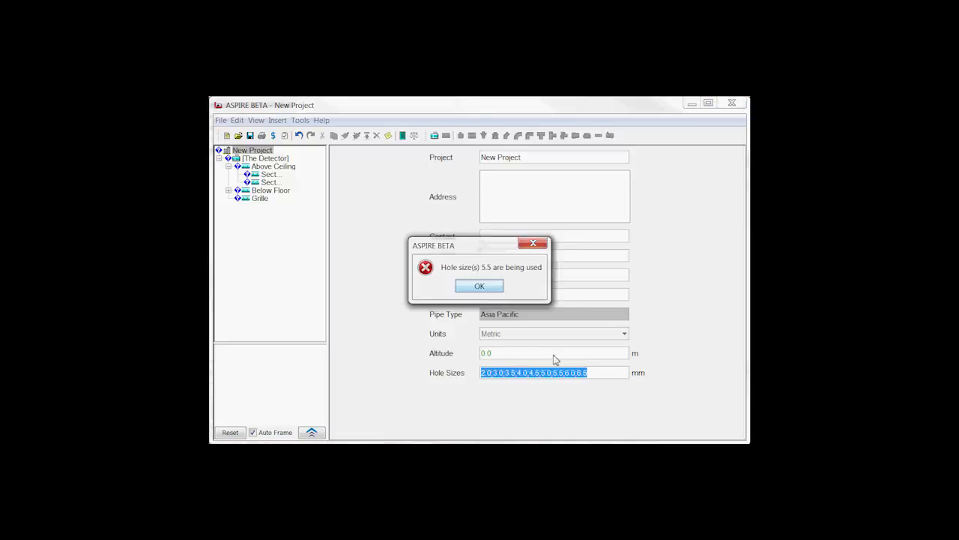
key(Return)
click(555, 354)
click(479, 286)
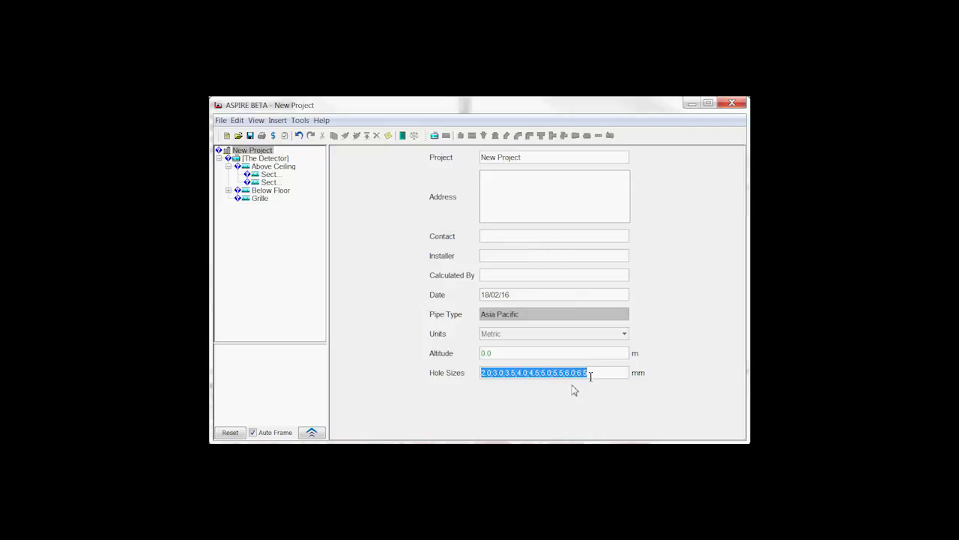
click(565, 373)
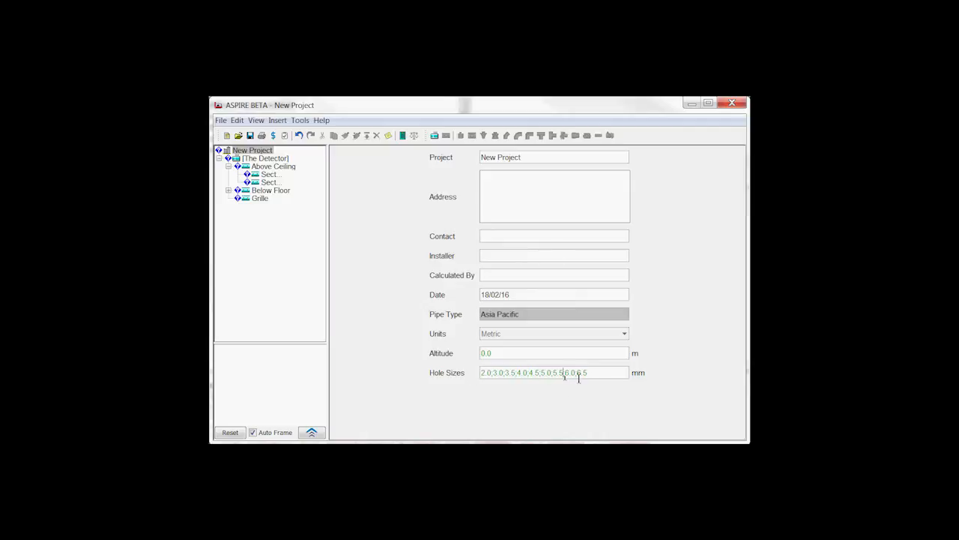